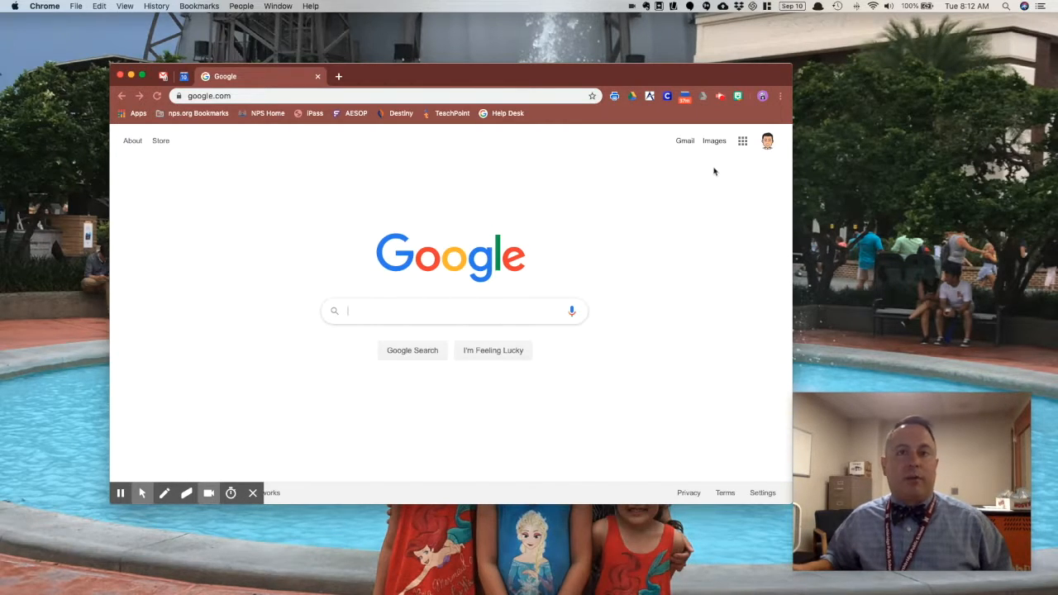
- Open Google Keep from the full list of Google apps
click(741, 143)
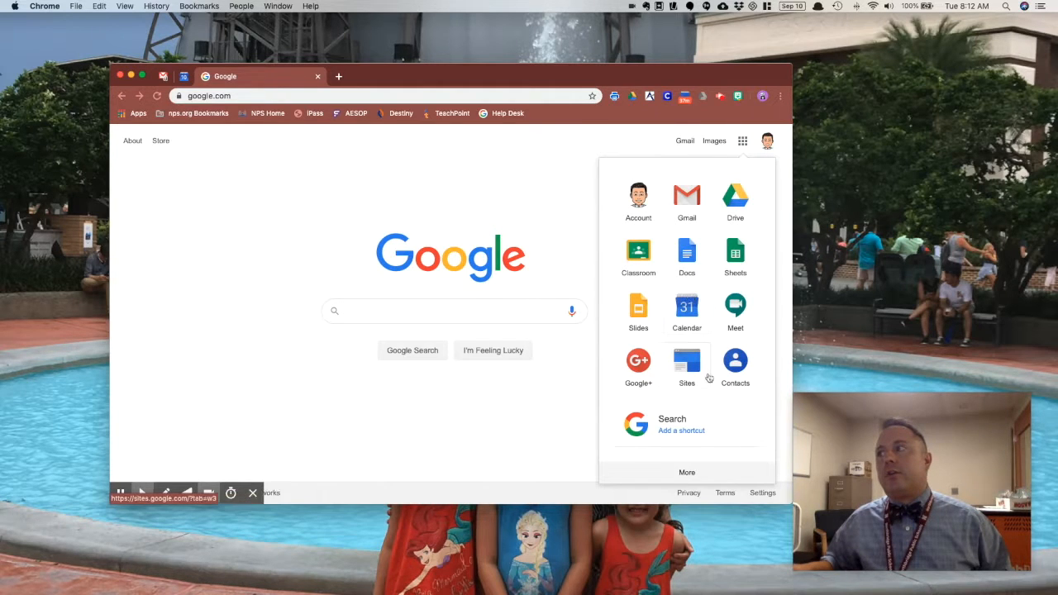
click(685, 473)
click(685, 471)
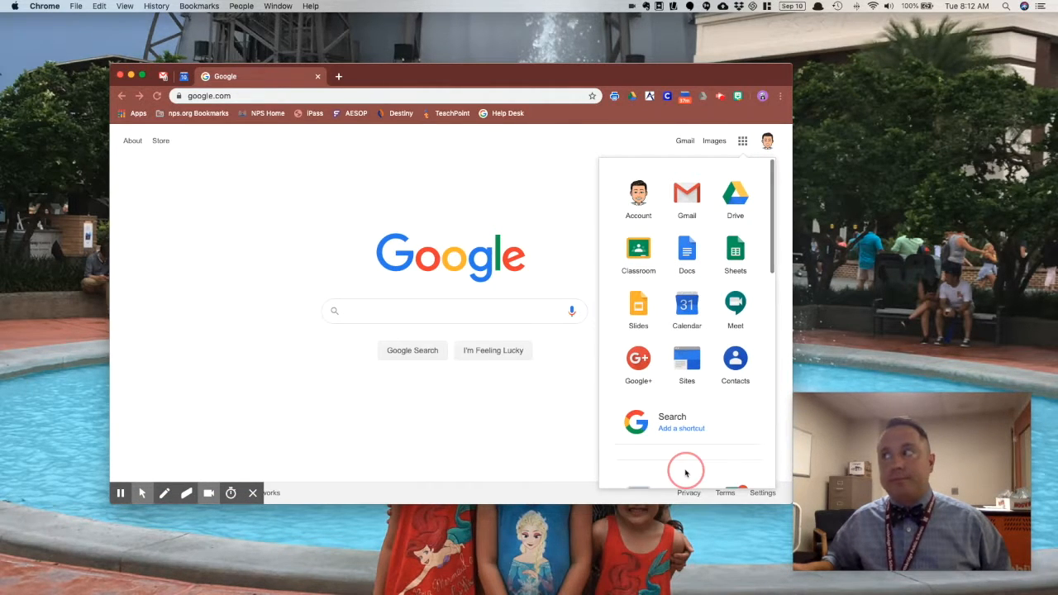
scroll(684, 459, down, 3)
scroll(682, 449, down, 4)
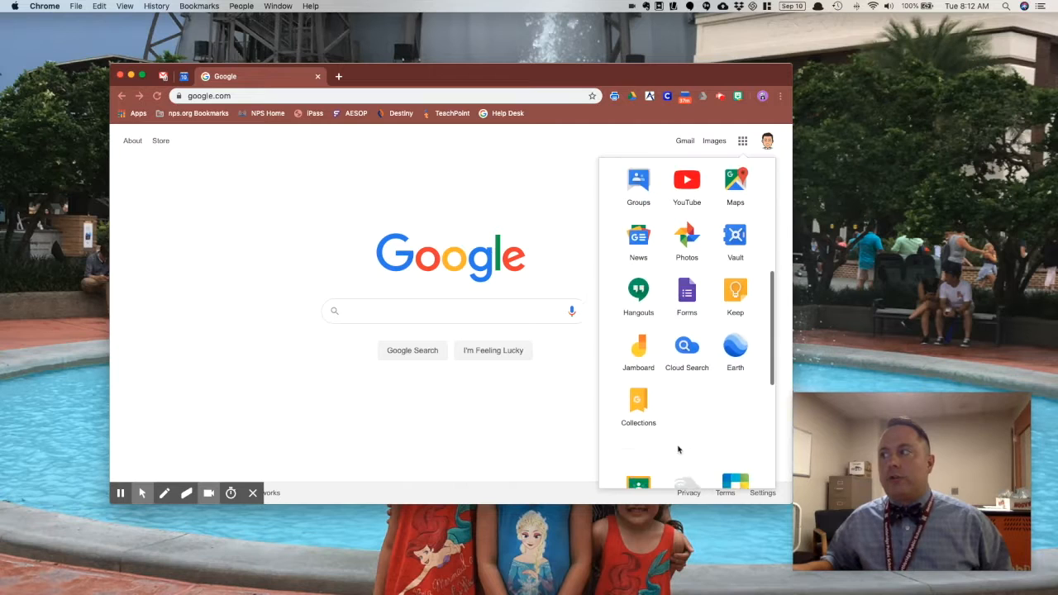
click(731, 282)
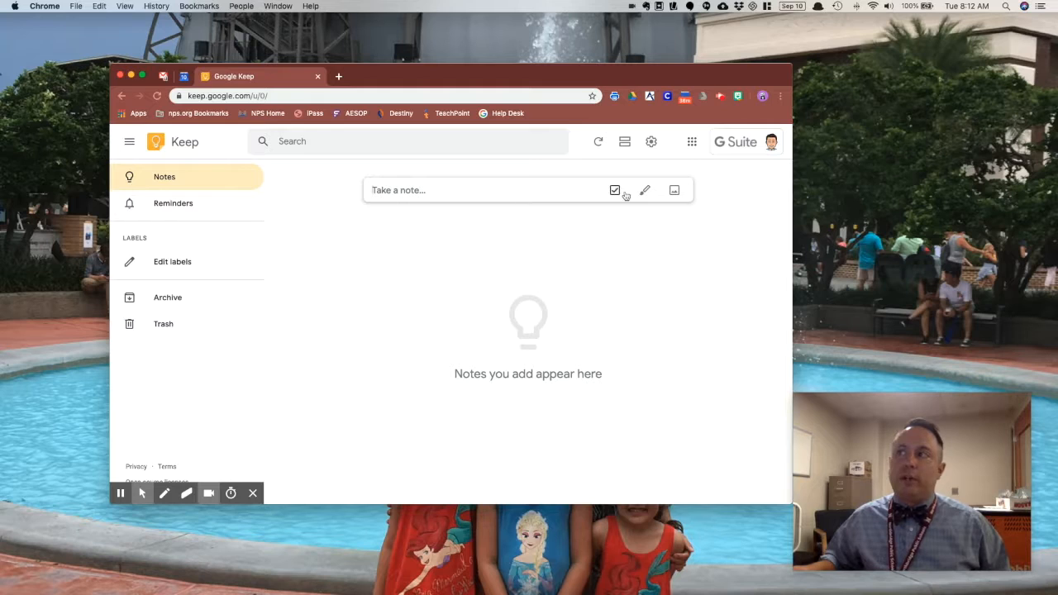
- Start a new note titled "My first note" with the body text "This is stuff I can type."
click(406, 190)
click(410, 188)
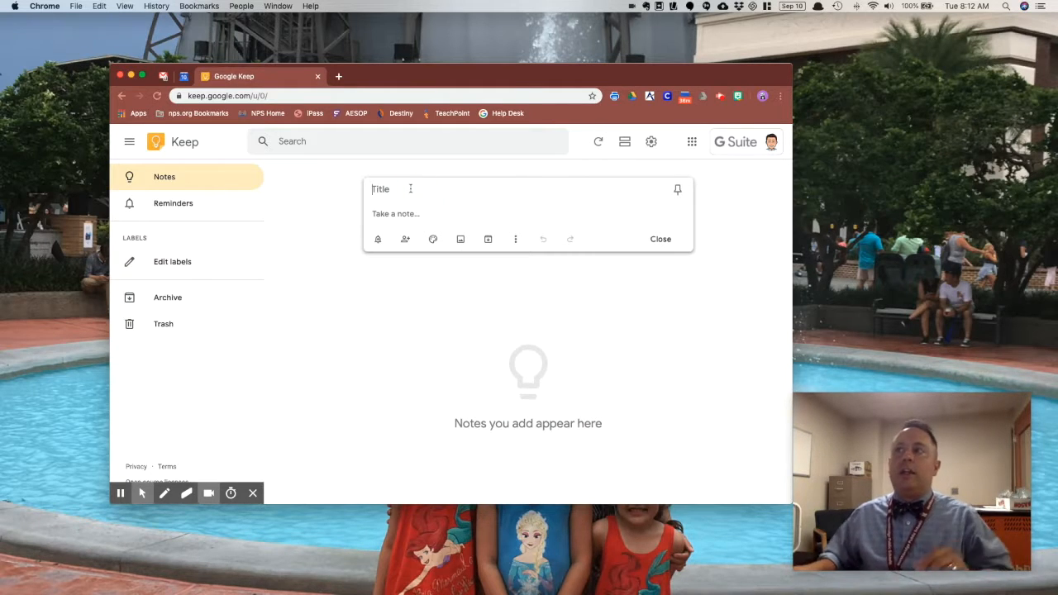
text(My first note)
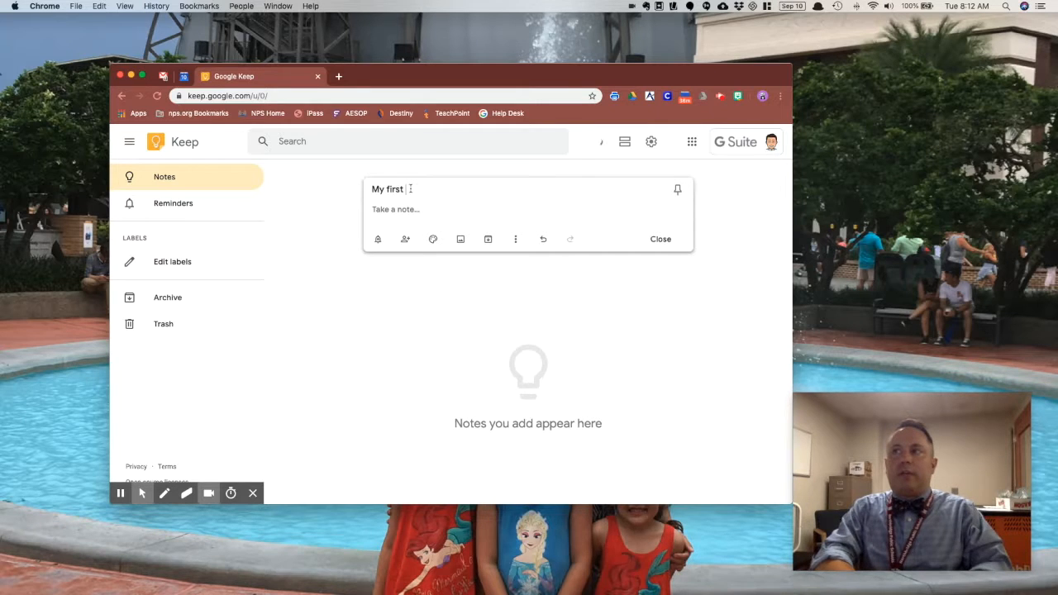
click(392, 210)
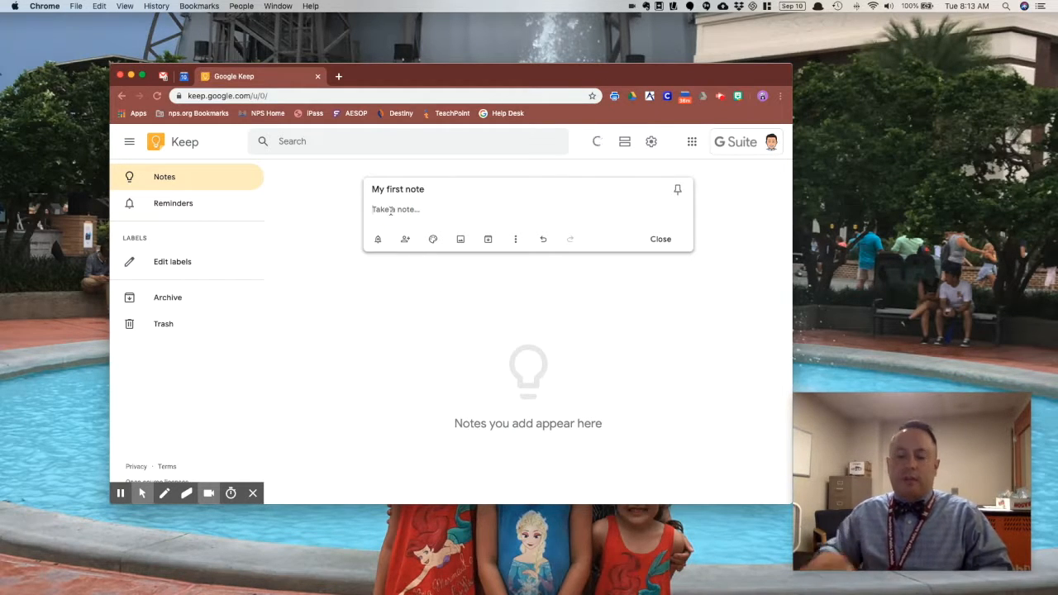
text(This is stuff I can type.)
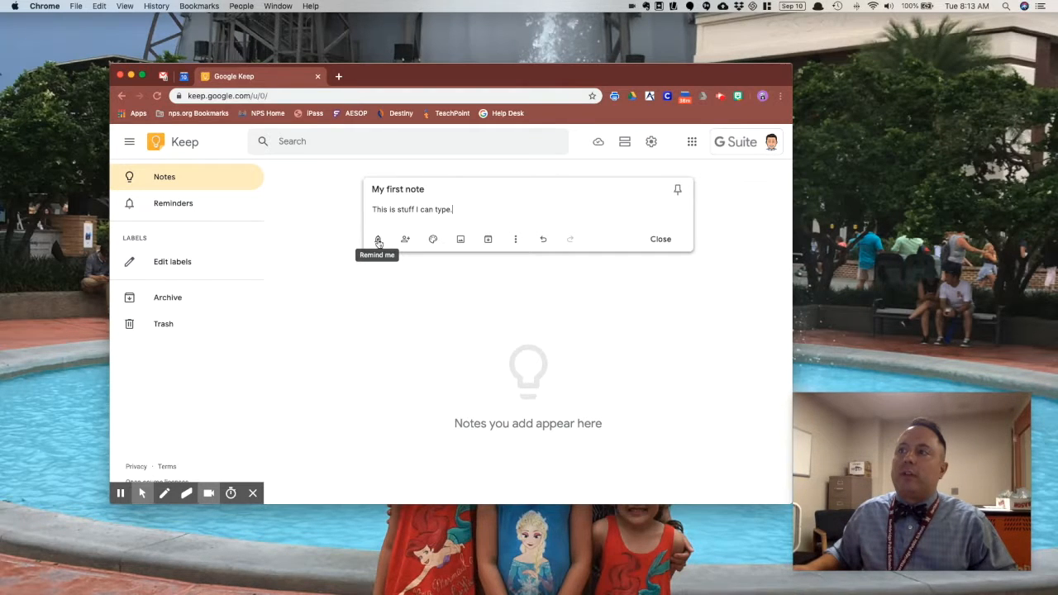
- Look at the new note's reminder choices and its collaborator settings, leaving both without saving anything
click(378, 241)
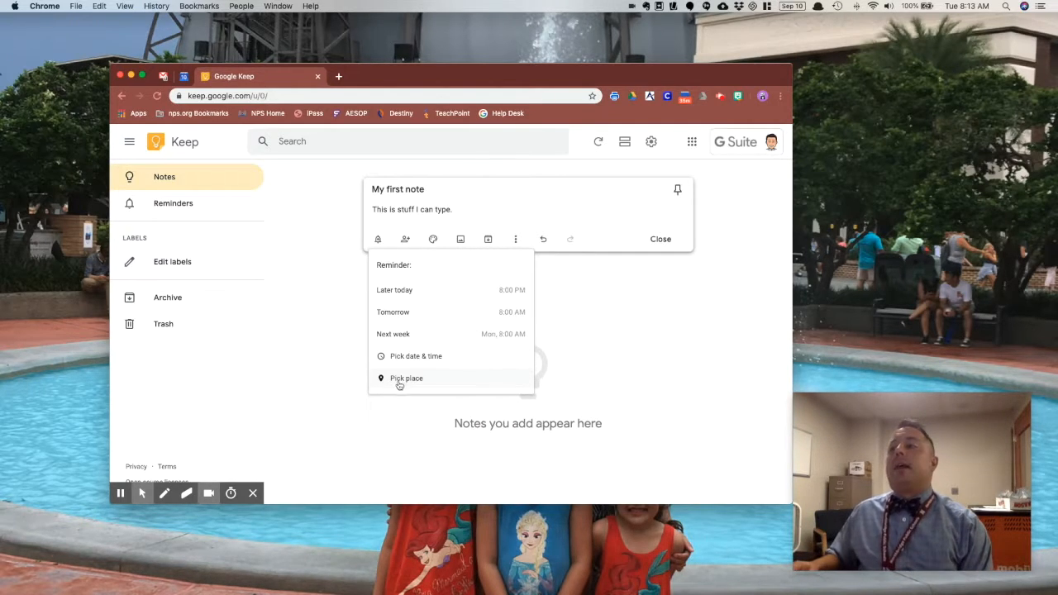
click(404, 239)
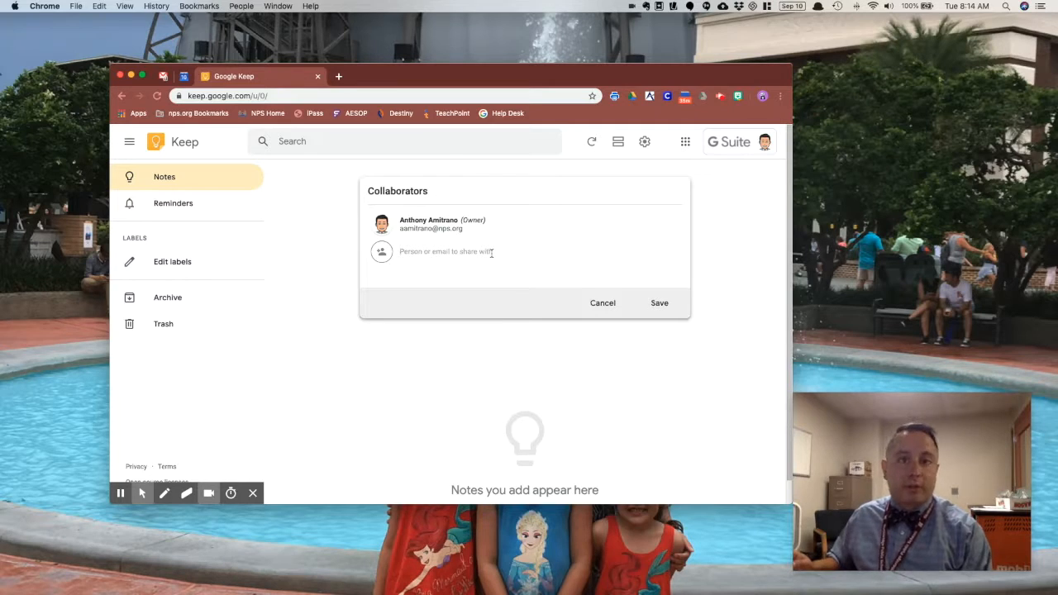
click(443, 254)
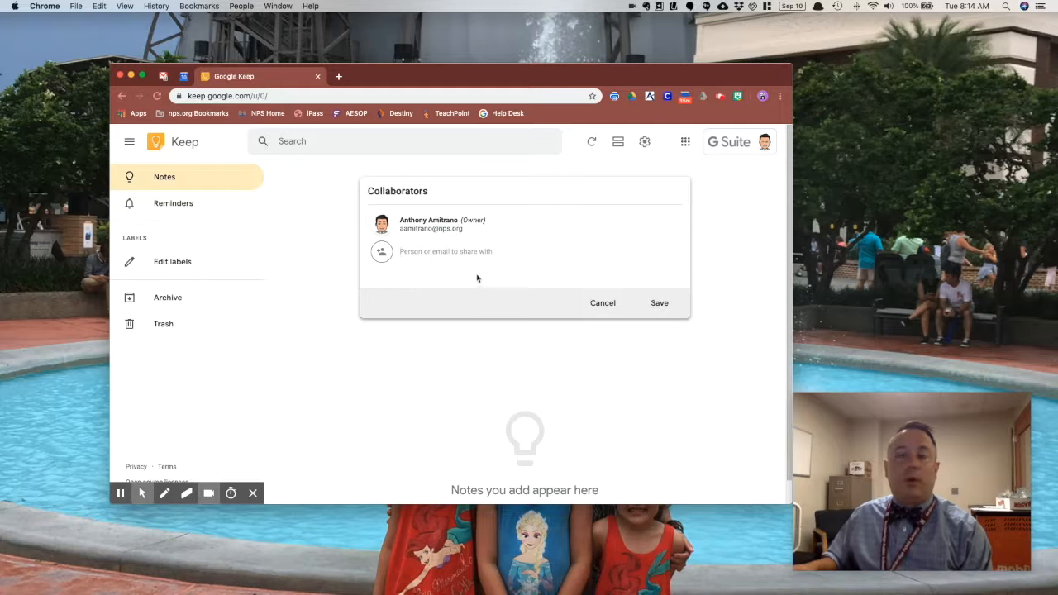
click(608, 305)
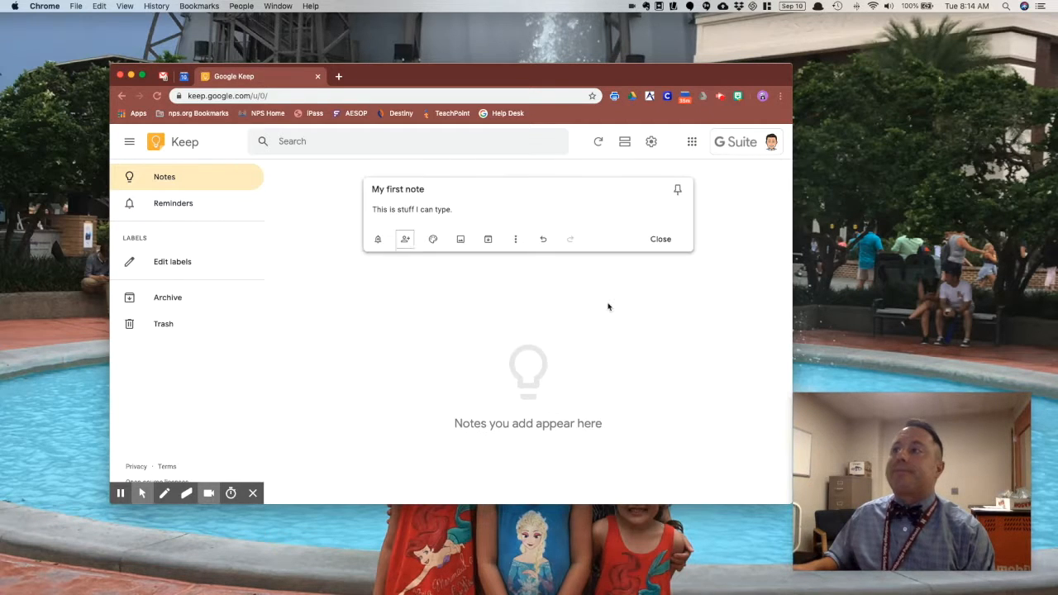
- Colour the note red and add the image iconfinder_youtube_87936.png from the Downloads folder to it
mouse_move(435, 244)
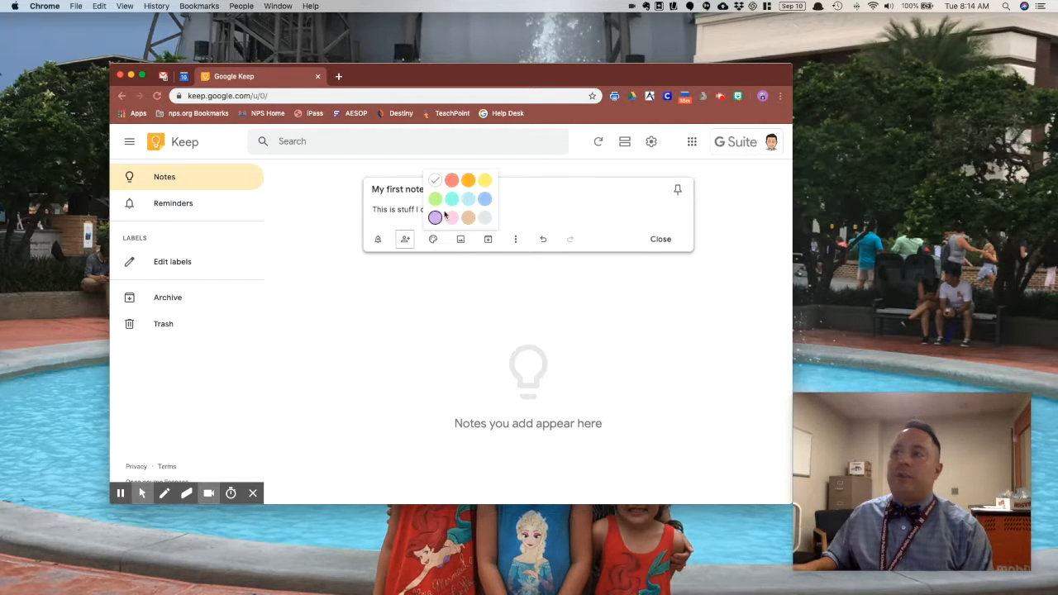
click(452, 181)
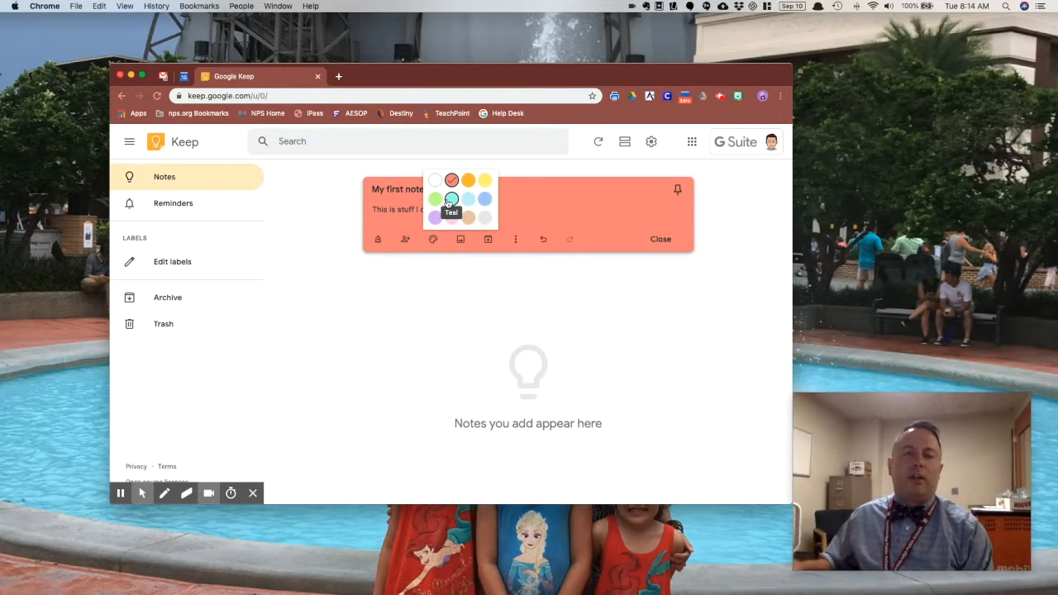
click(460, 240)
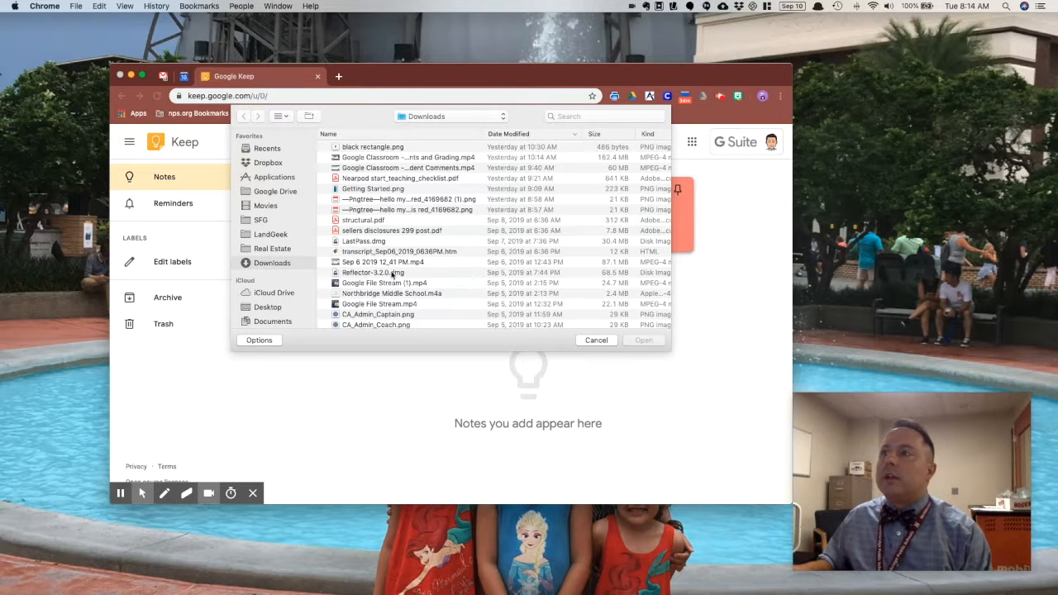
scroll(393, 275, down, 2)
scroll(392, 275, down, 8)
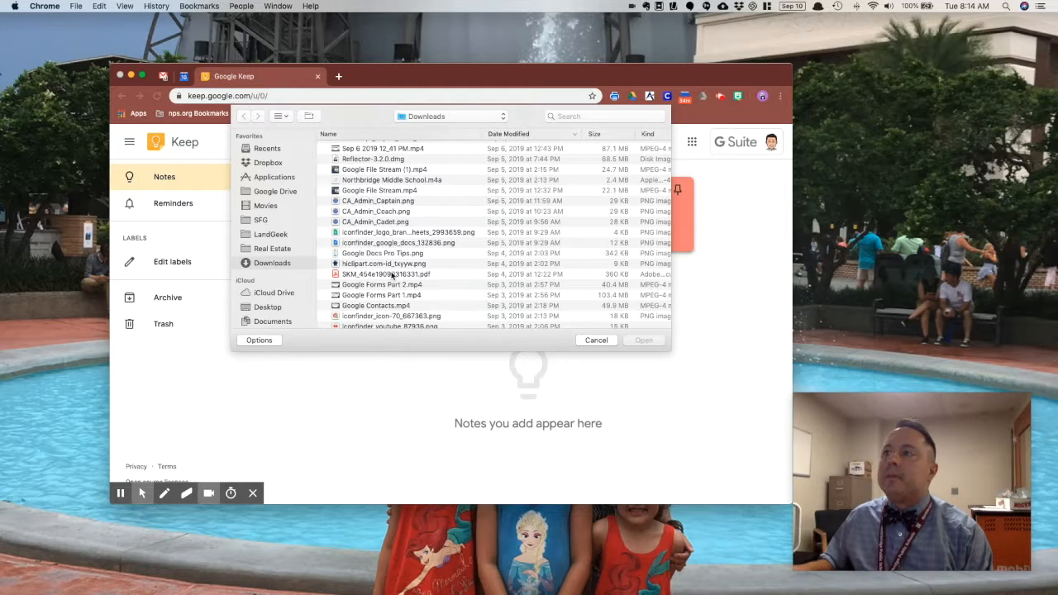
scroll(393, 276, down, 4)
scroll(393, 275, down, 3)
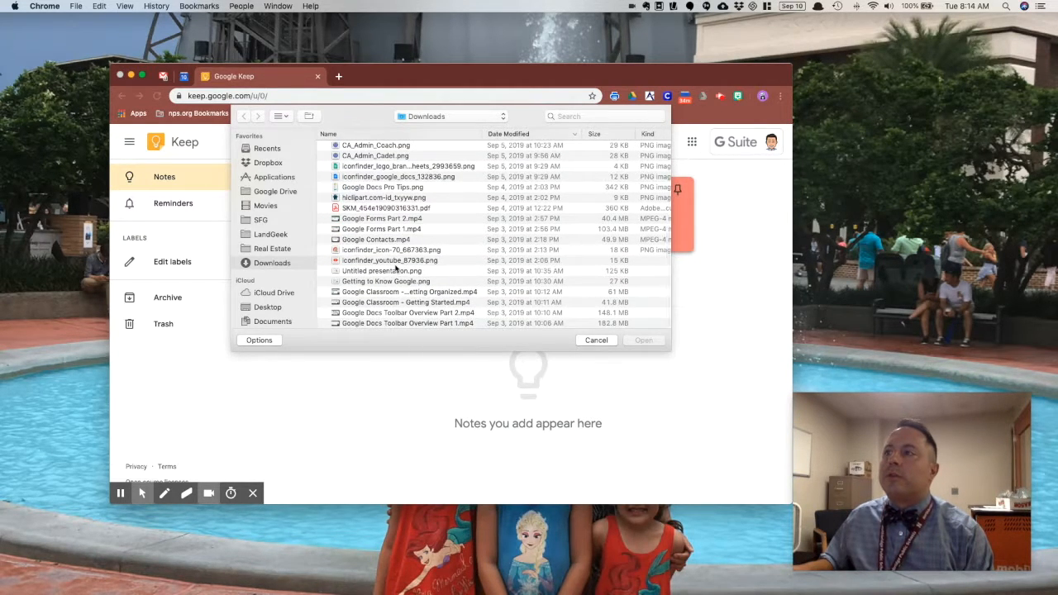
click(395, 263)
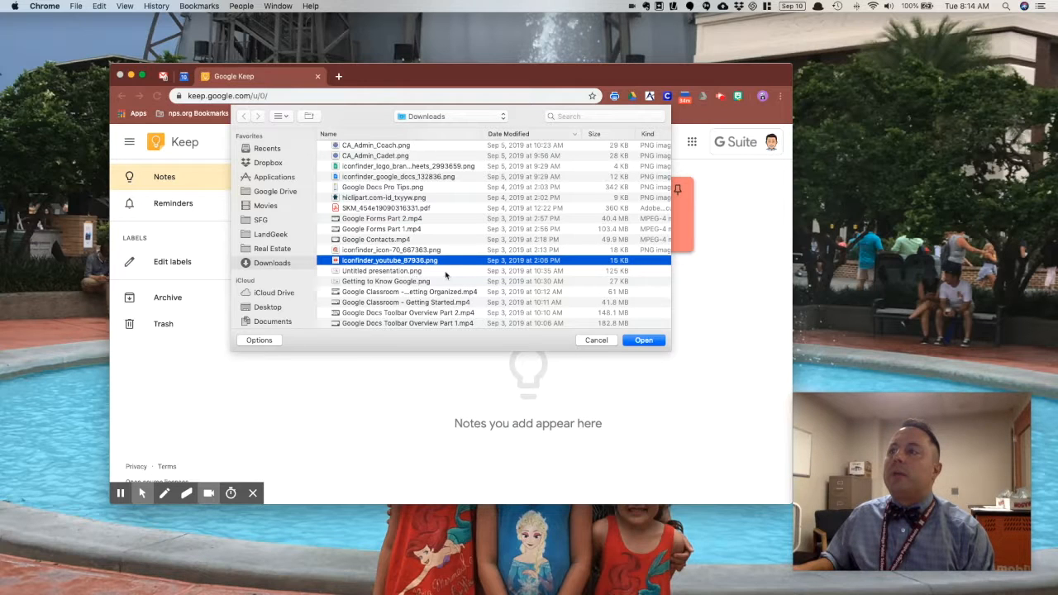
click(646, 340)
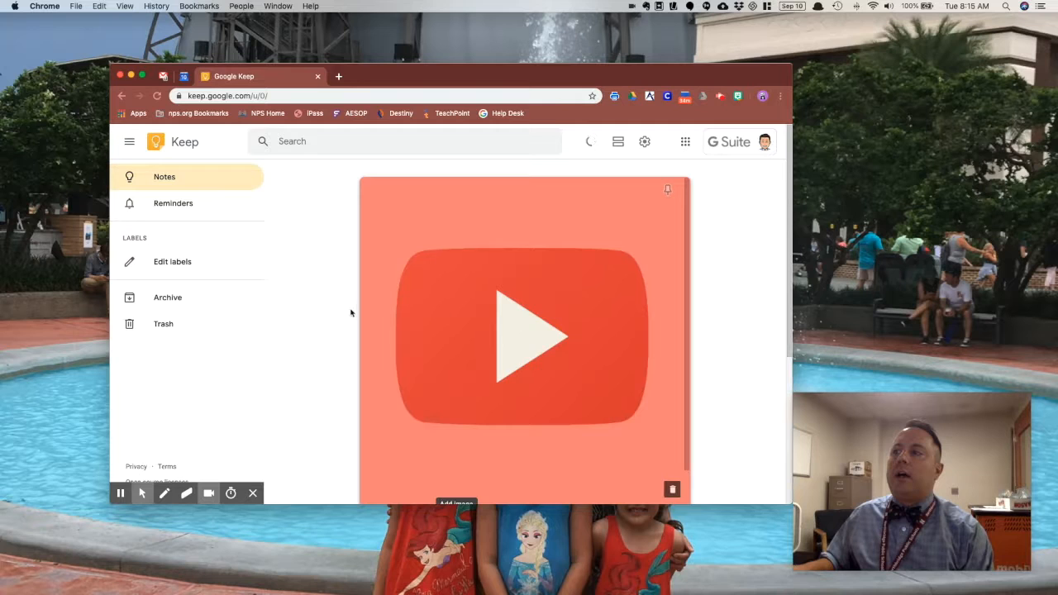
- View the note's attached image enlarged, return to the note and close it
scroll(351, 316, down, 3)
scroll(350, 317, up, 1)
scroll(350, 316, up, 2)
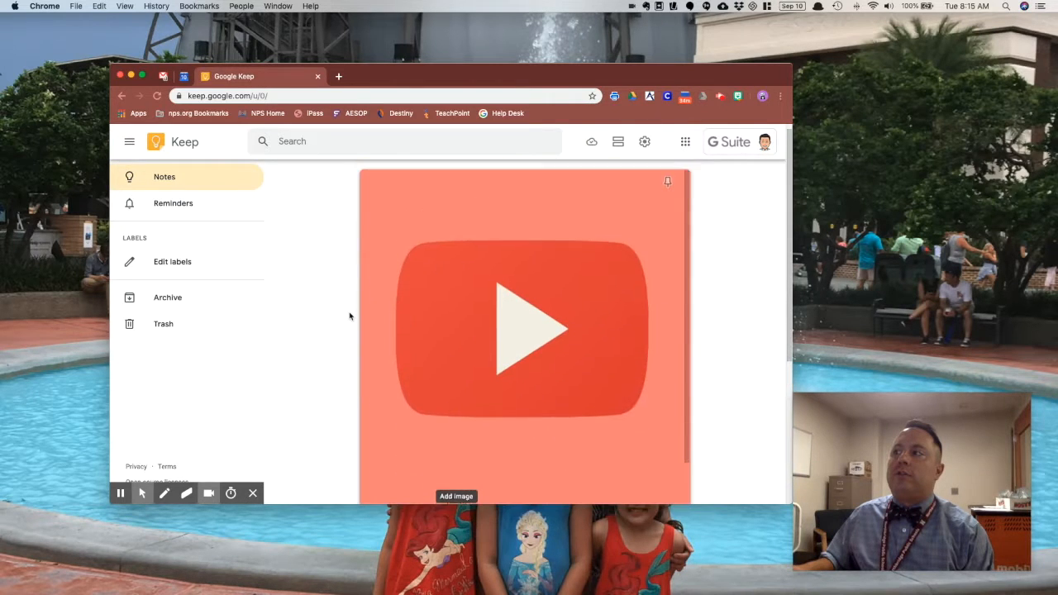
click(541, 277)
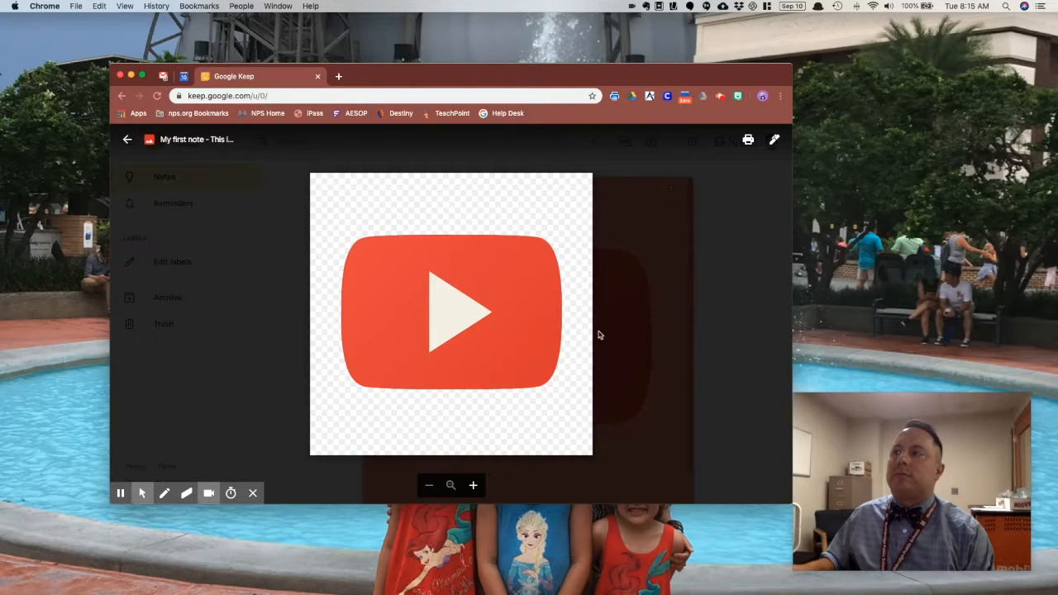
click(296, 259)
click(658, 491)
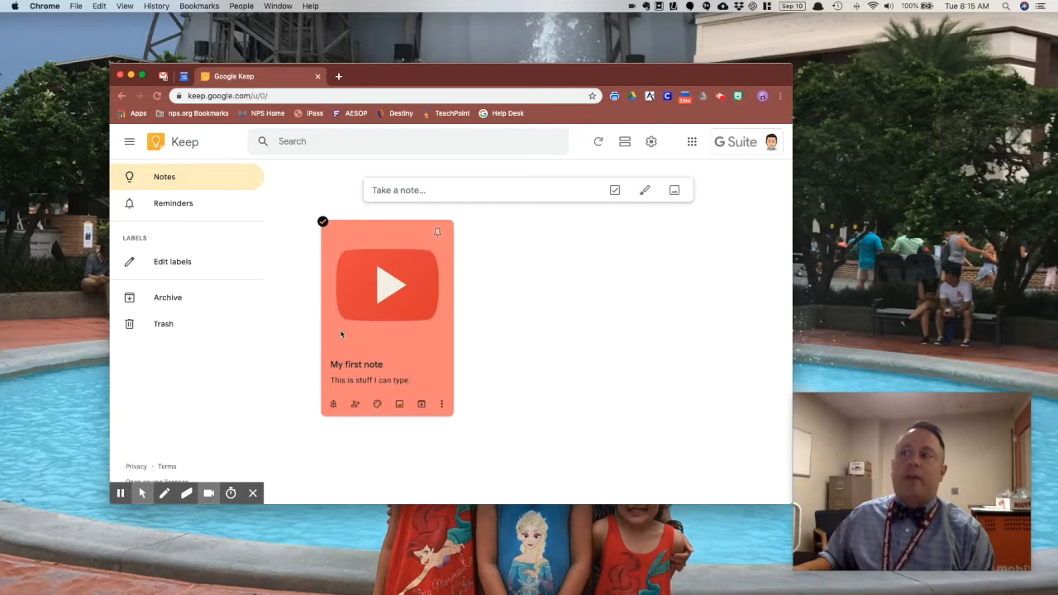
- Check the note's additional options, and create the labels "Inbox" and "Meetings" in the label editor
click(442, 406)
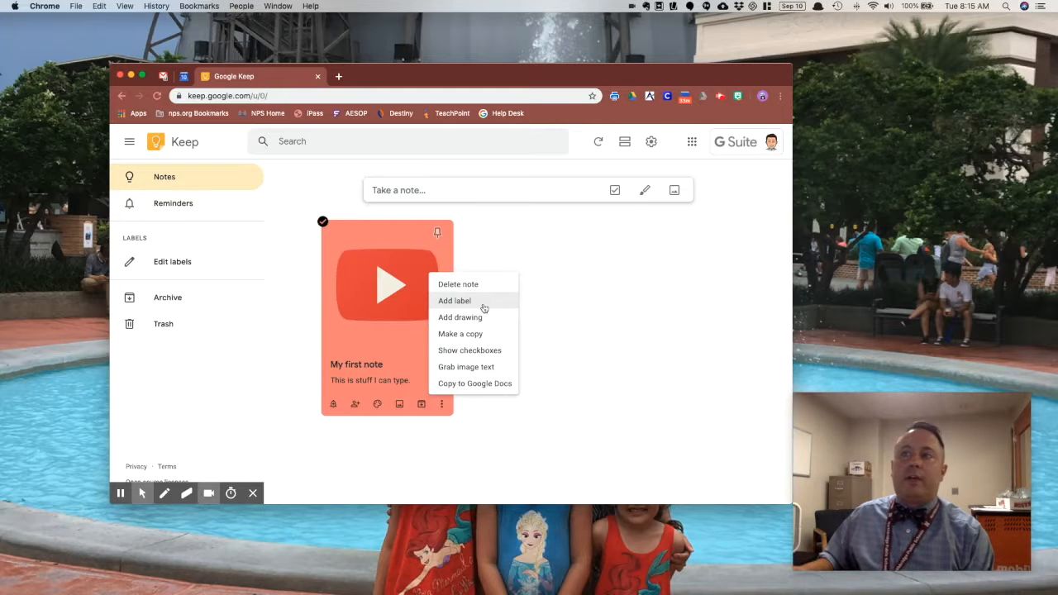
click(160, 260)
text(Inbox)
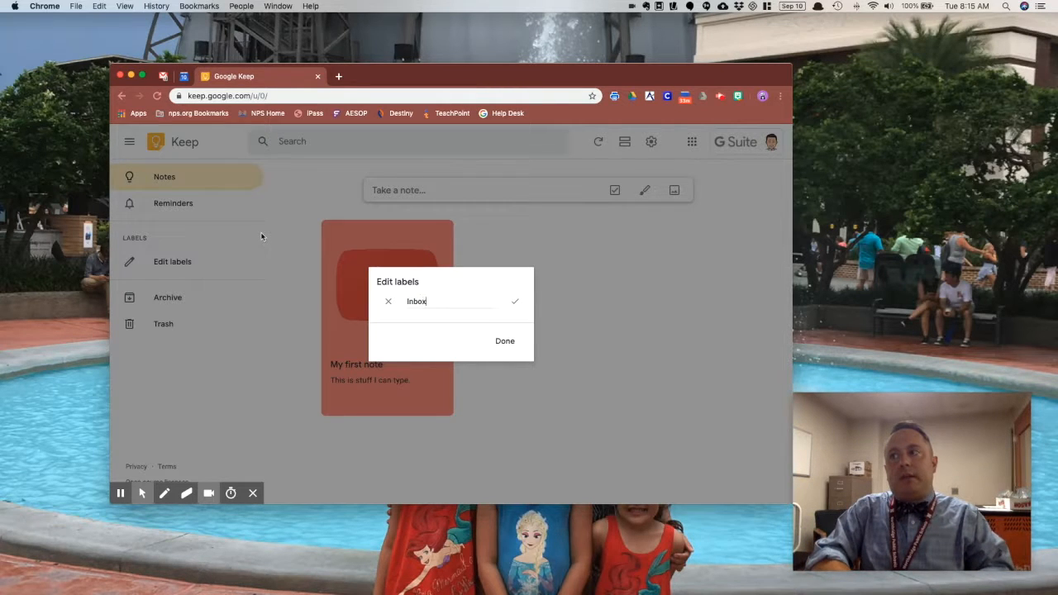
key(Return)
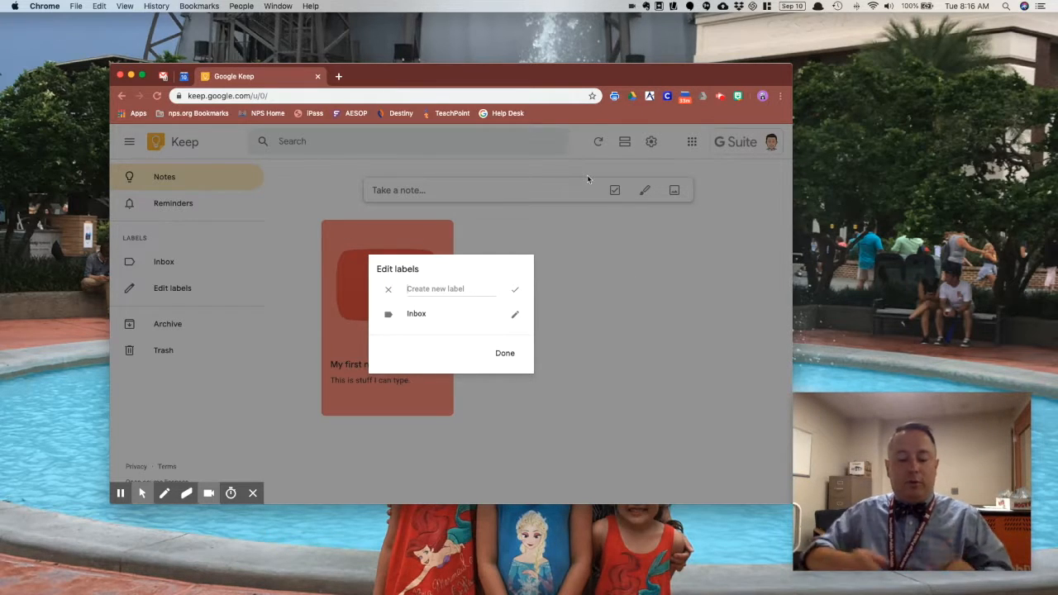
text(Meetings)
key(Return)
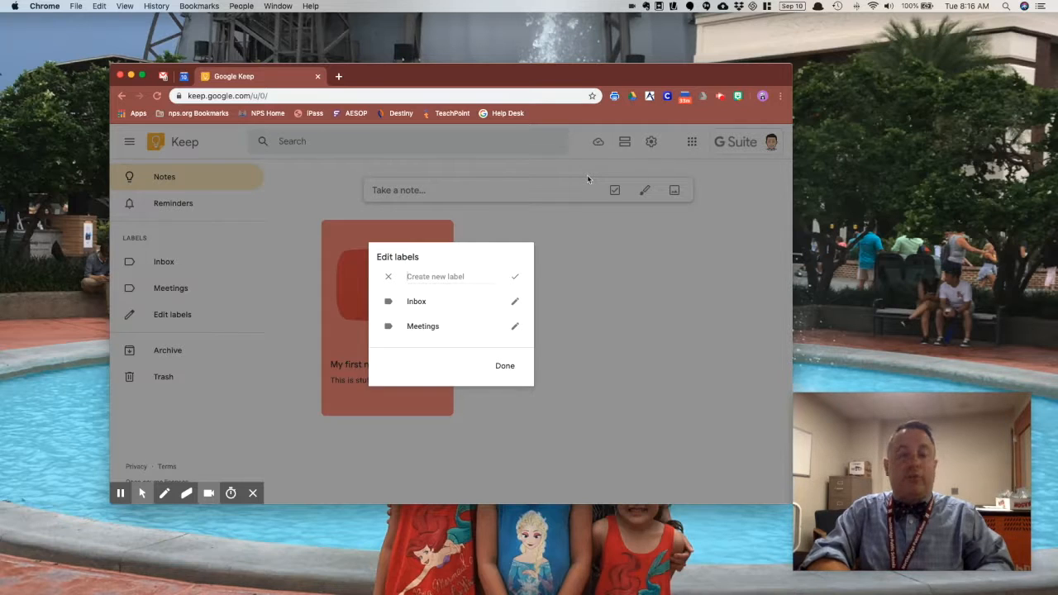
- Create three subject labels named "ELA", "Math" and "Science"
text(ELA)
key(Return)
text(Math)
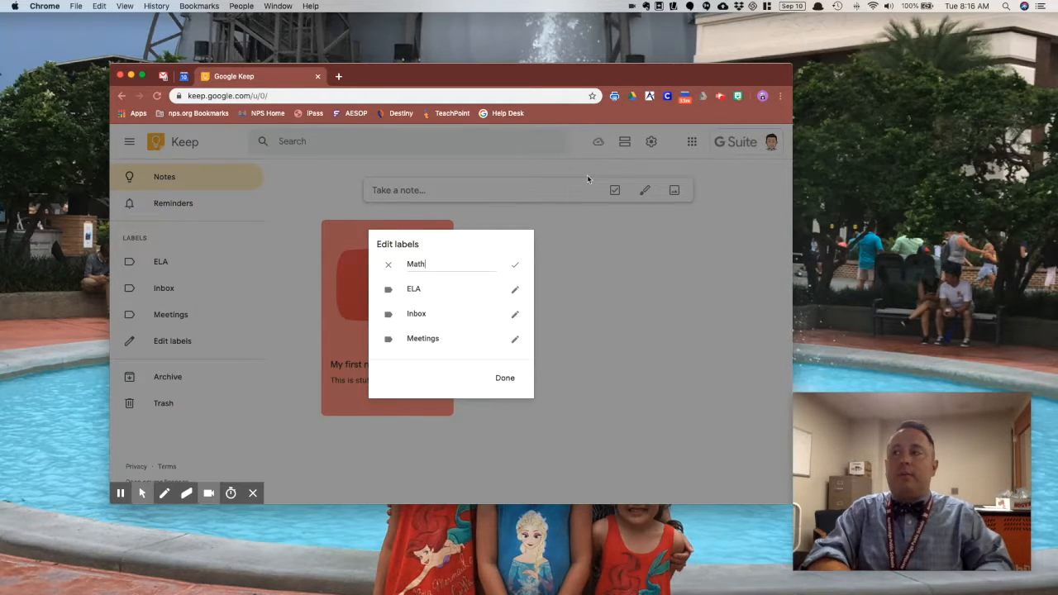
key(Return)
text(Science)
key(Return)
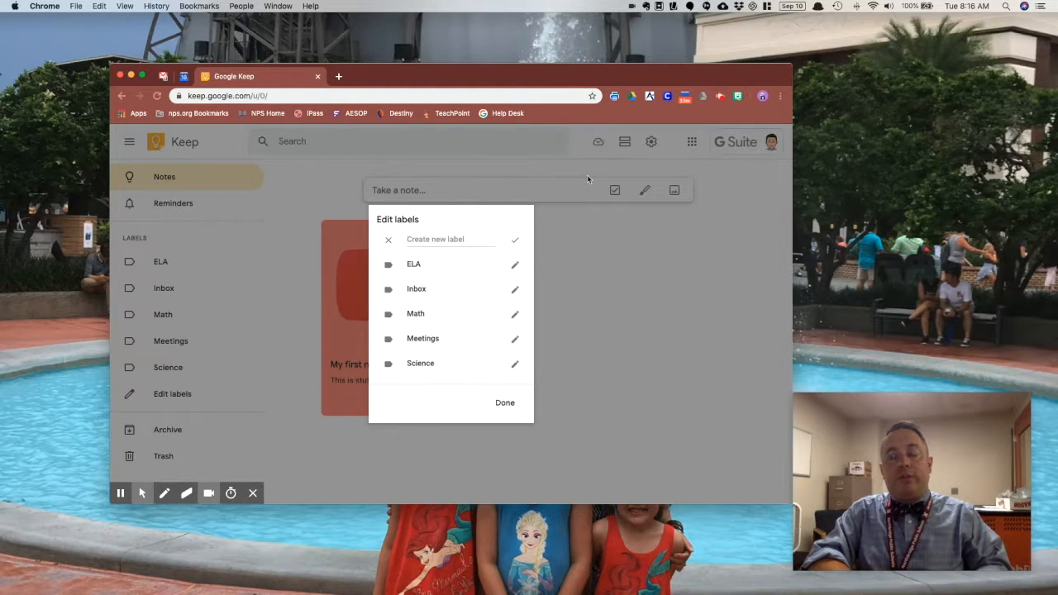
- Create the labels "TO-DO NOW" and "Later", and finish editing the labels
text(T)
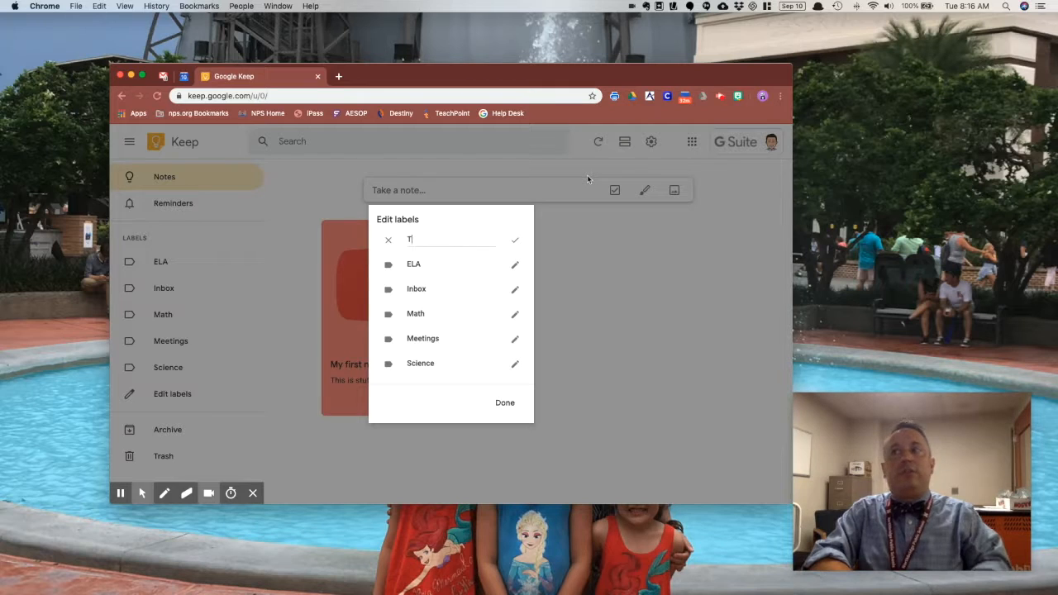
text(O-DO NOW)
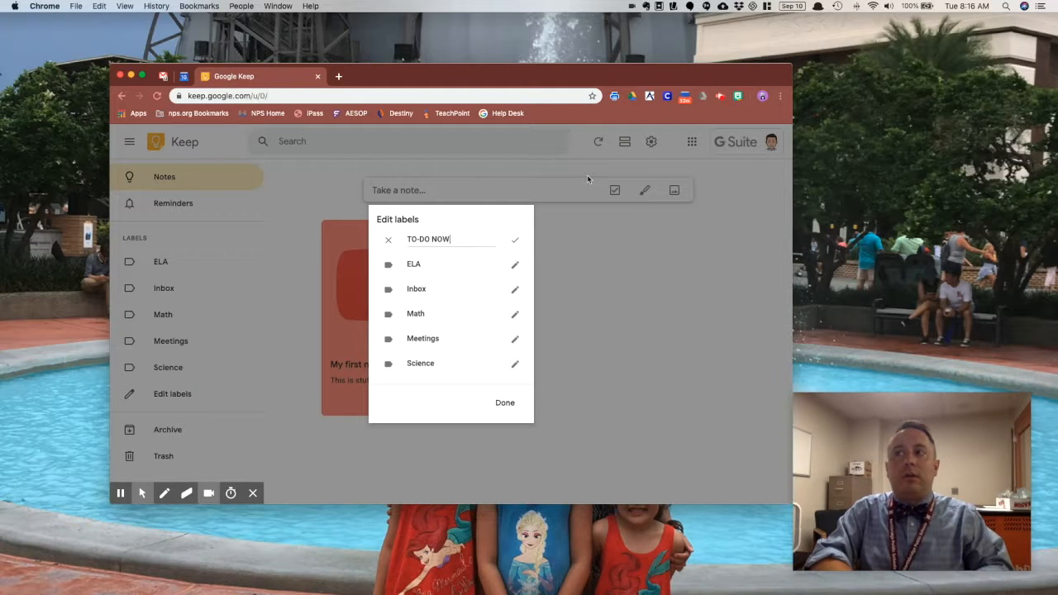
key(Return)
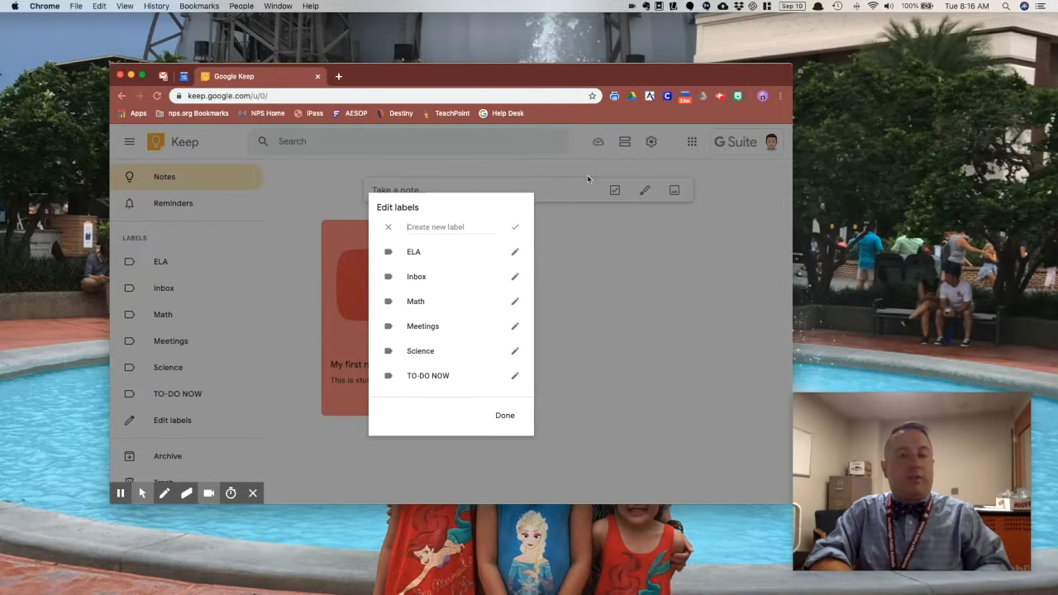
text(Later)
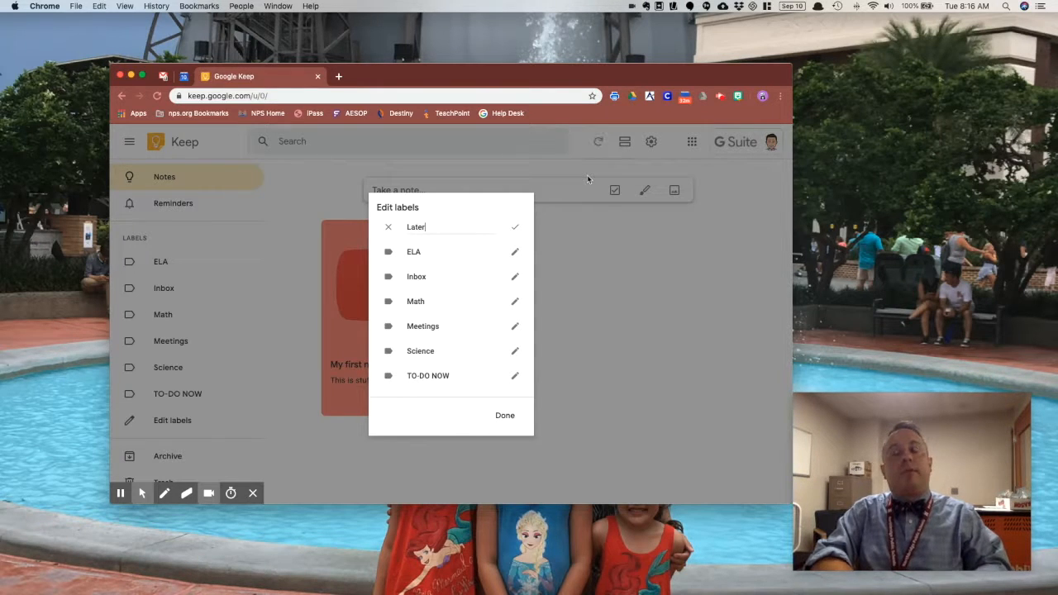
key(Return)
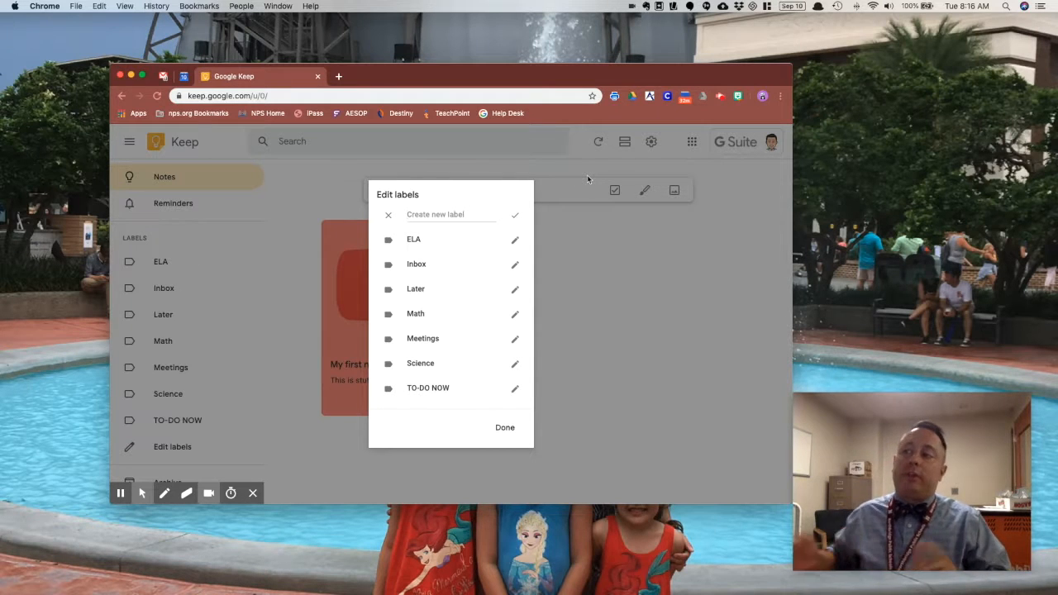
click(502, 427)
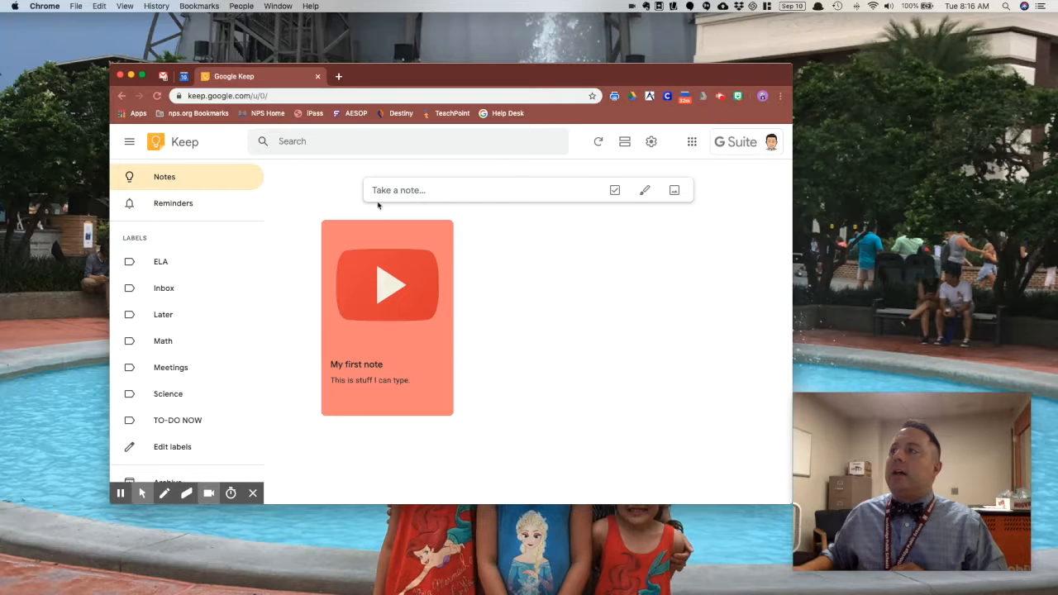
- Start a new note titled "Grocery List" and enter Apples, Oranges, Waffles, Bagels and Creamer on separate lines
click(418, 191)
text(Grocery List)
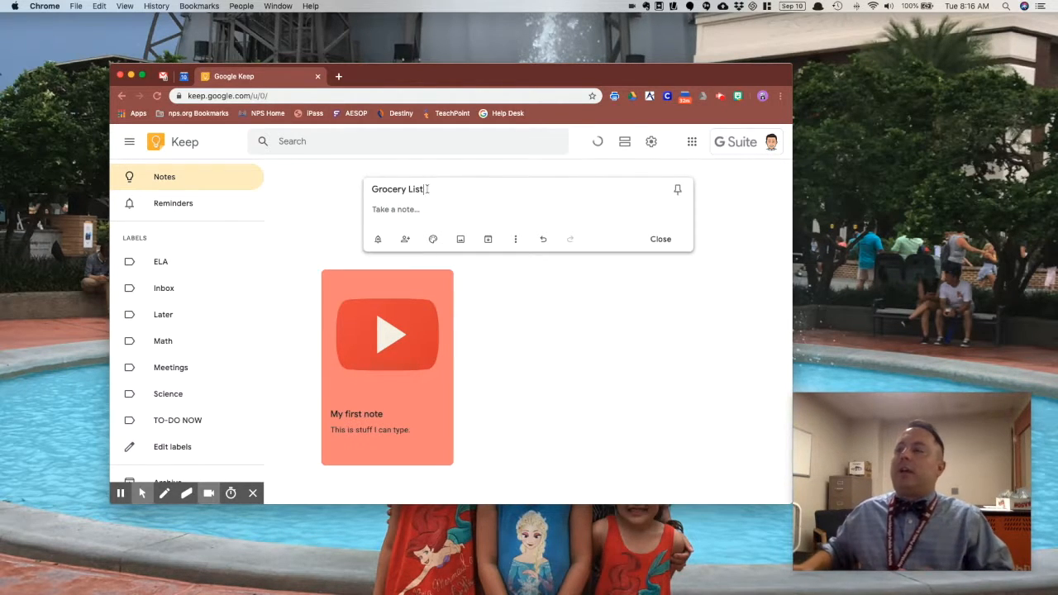
click(374, 209)
text(Apples)
key(Return)
text(Oranges)
key(Return)
text(Waffles)
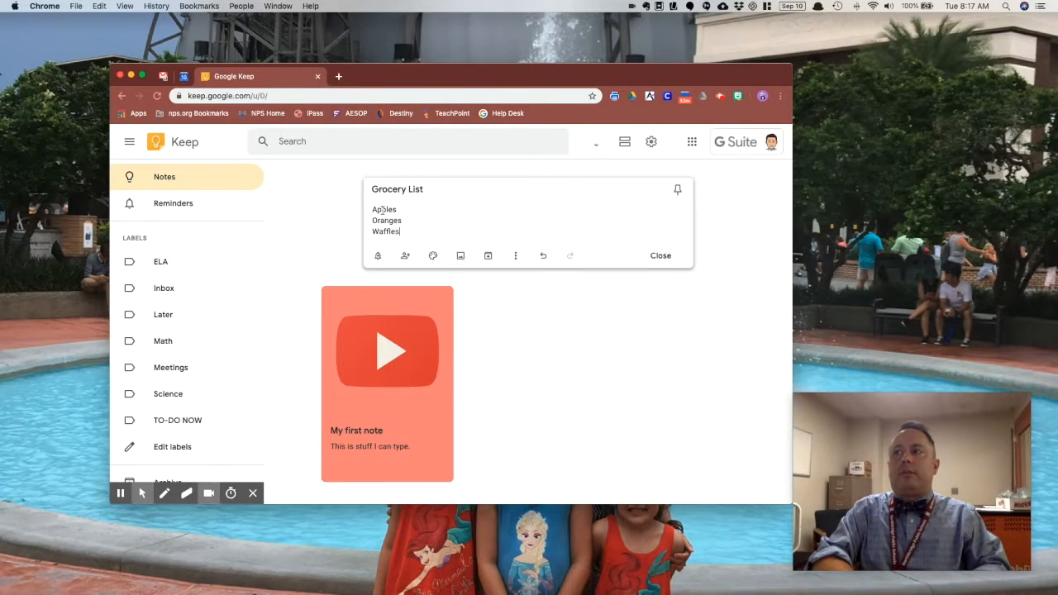
key(Return)
text(Bagels)
key(Return)
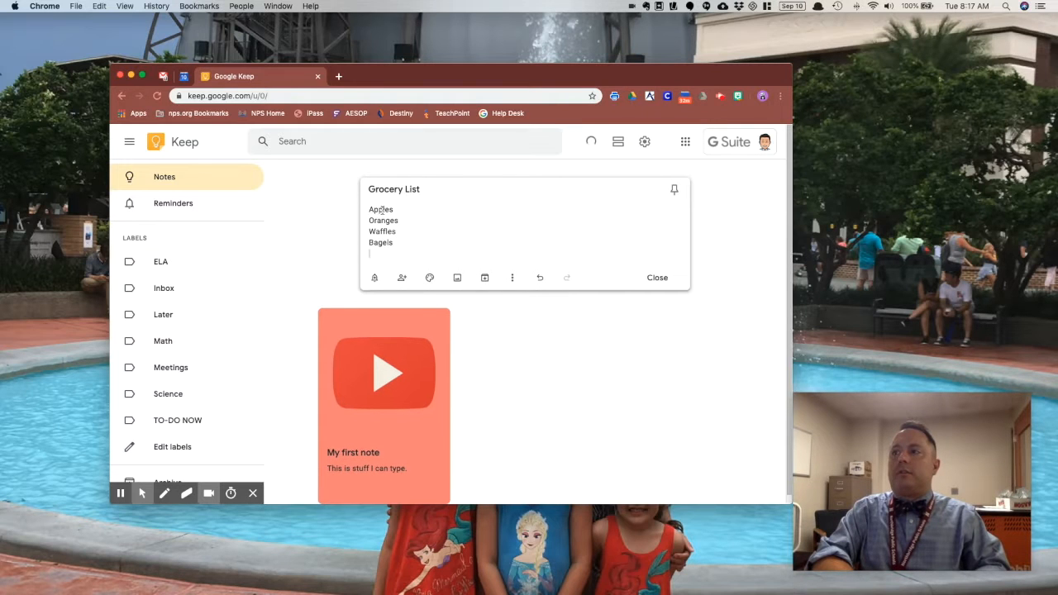
text(Creamer)
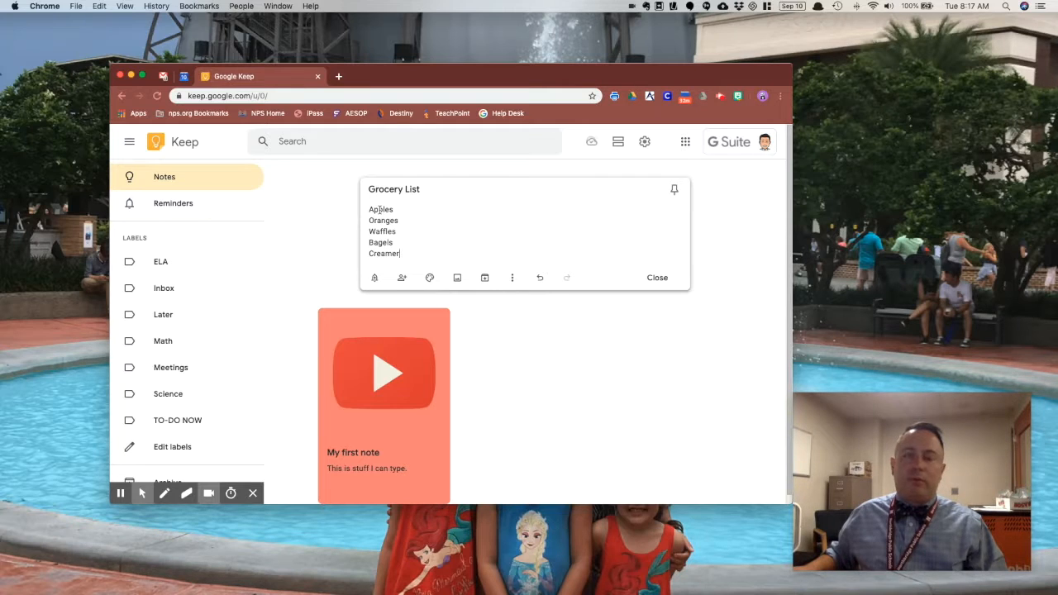
- Show checkboxes for the Grocery List items, dismiss the indent tip, and close the note
click(513, 280)
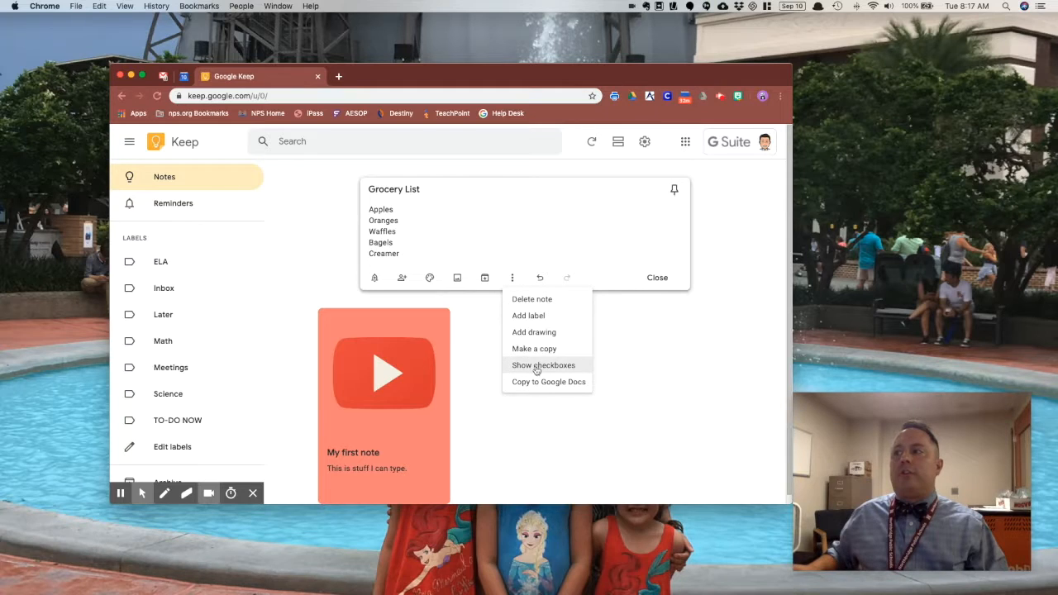
click(535, 366)
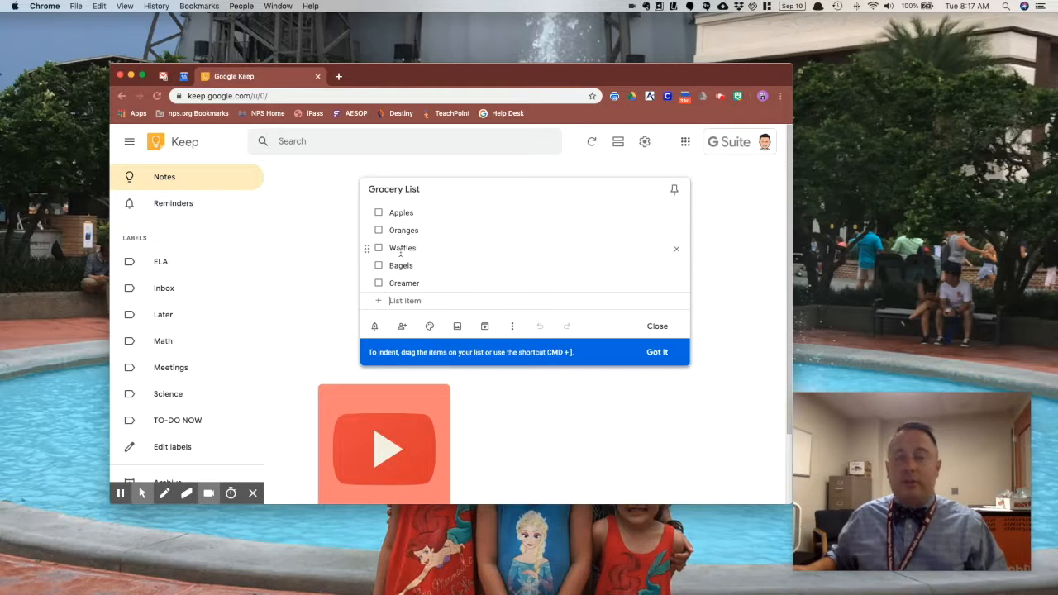
click(658, 358)
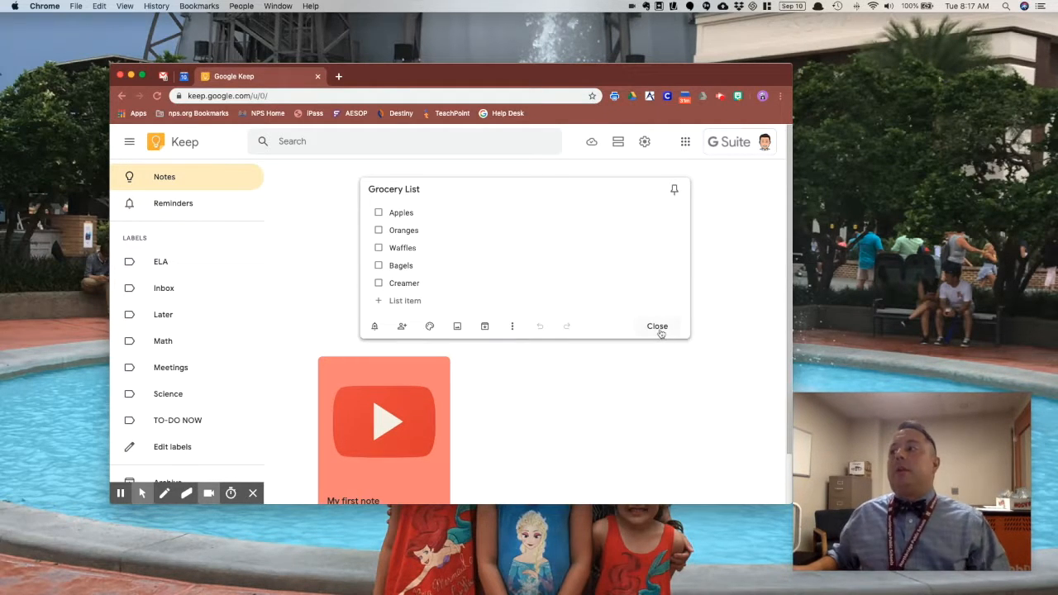
click(661, 331)
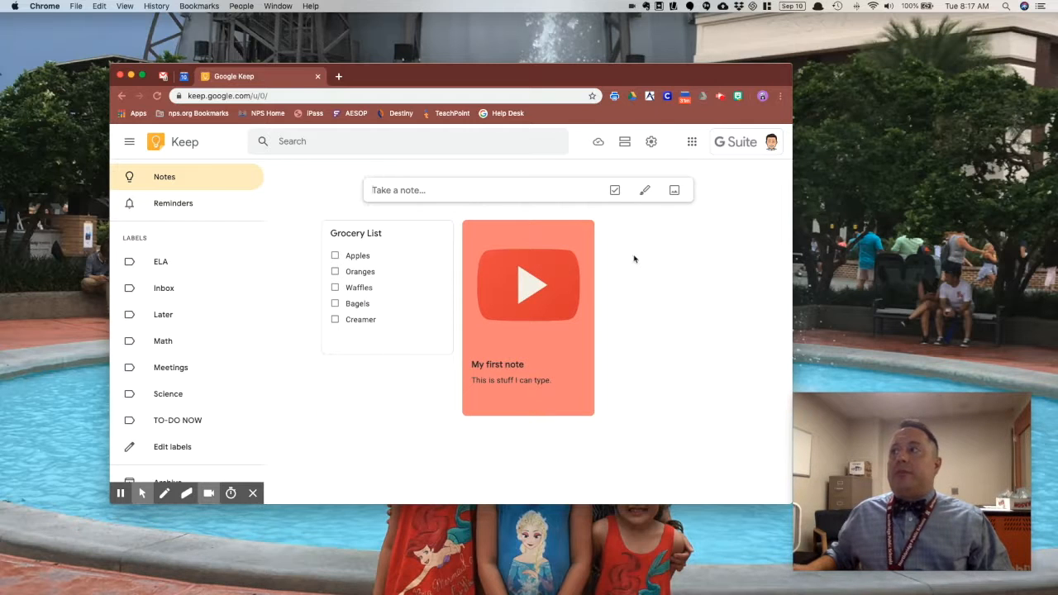
- Display the notes in list view, look through them, and return to grid view
click(626, 143)
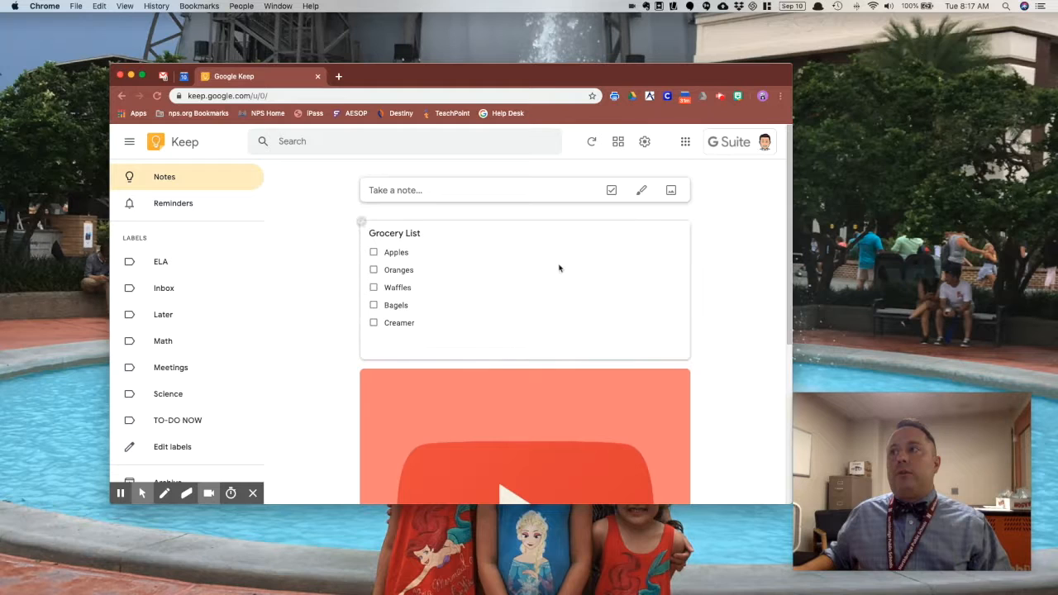
scroll(581, 303, down, 4)
scroll(581, 303, up, 4)
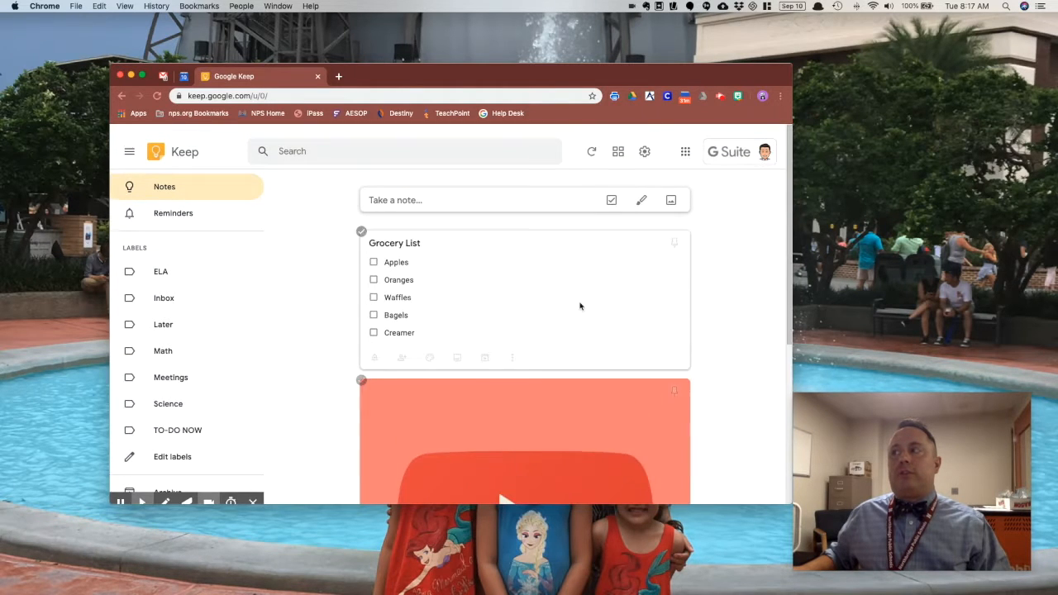
click(619, 141)
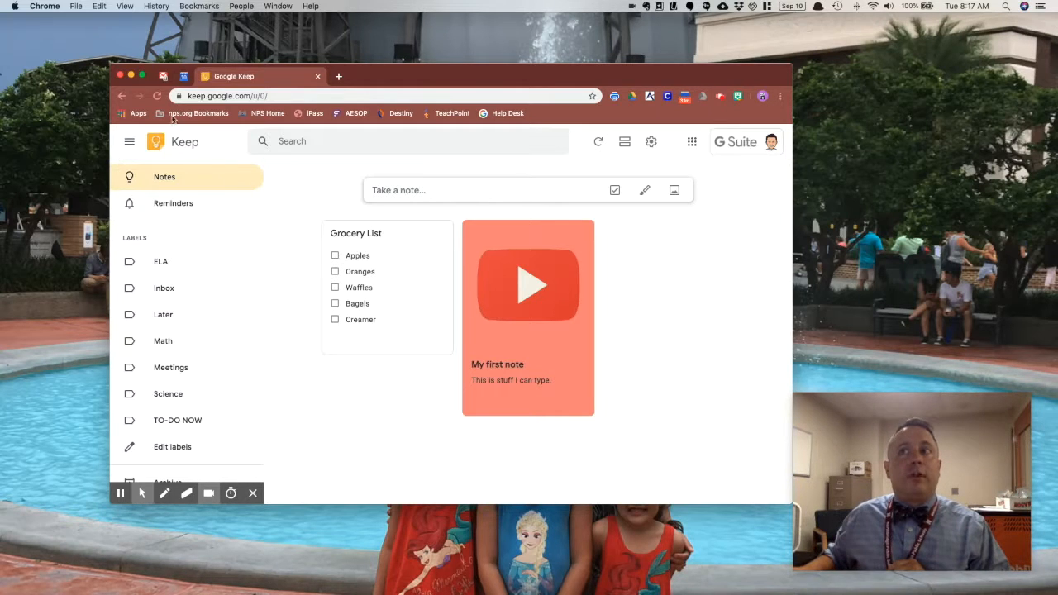
- Switch to Gmail, dismiss the open apps overlay, view the Keep notes beside the e-mail, and close them again
click(164, 76)
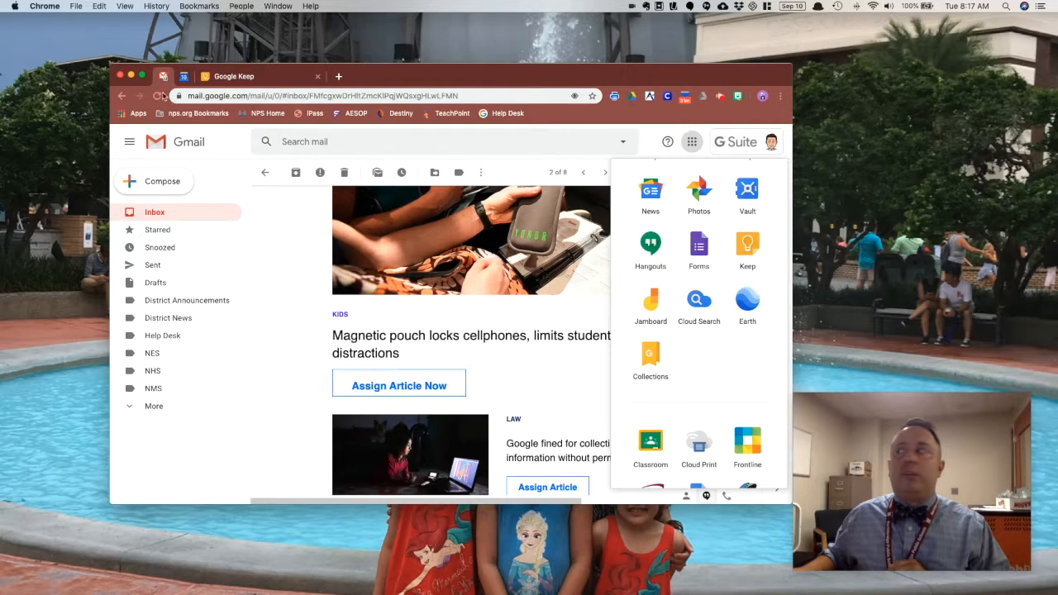
click(288, 224)
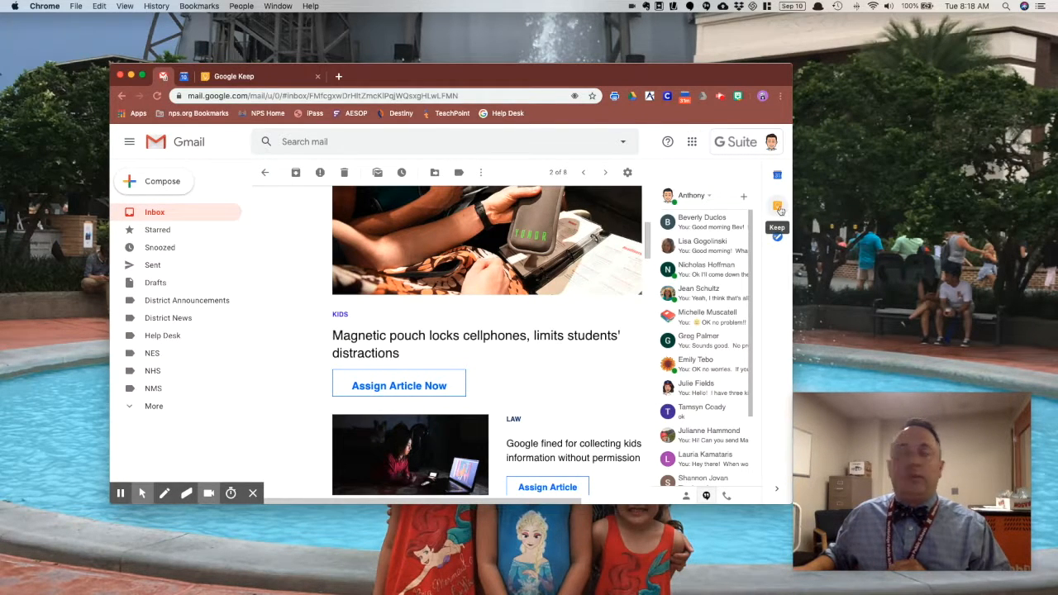
click(778, 209)
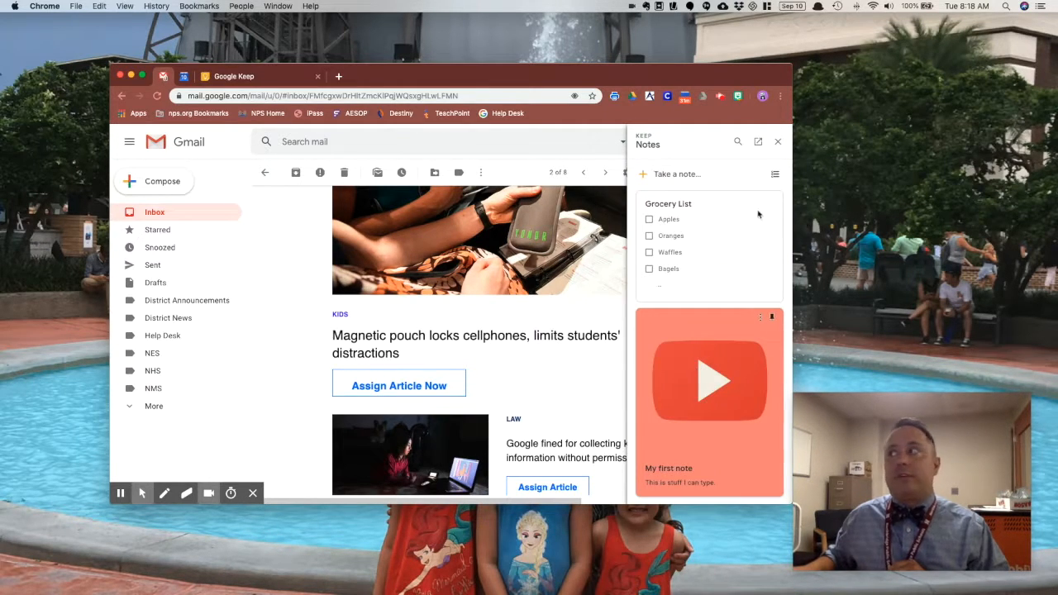
click(778, 142)
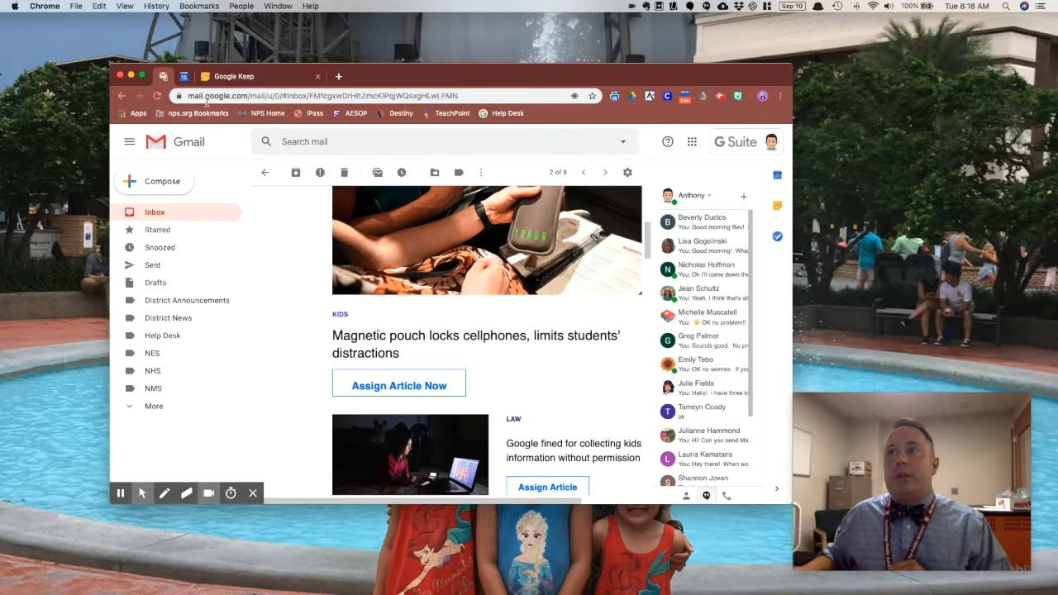